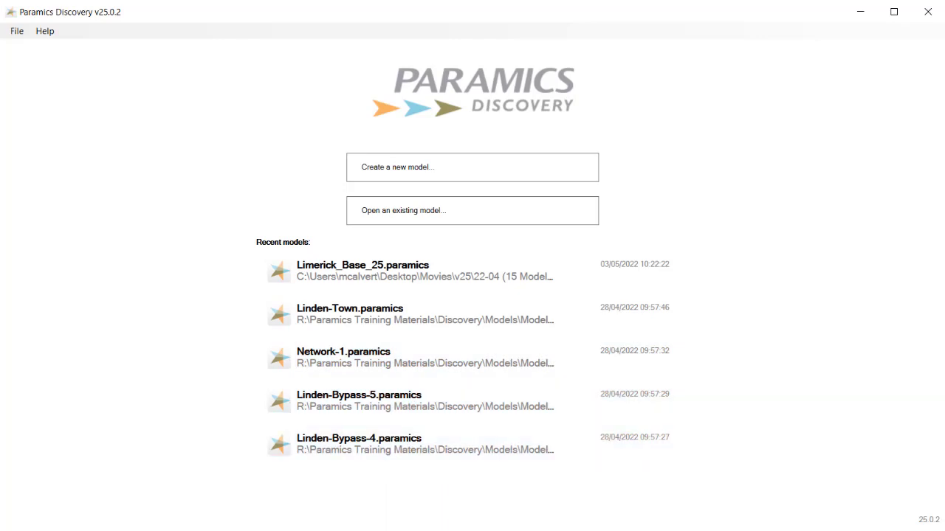
Step: Open Limerick_Base_24.paramics in Paramics Discovery v24.0.4 and Limerick_Base_25.paramics in Paramics Discovery v25.0.2
click(521, 510)
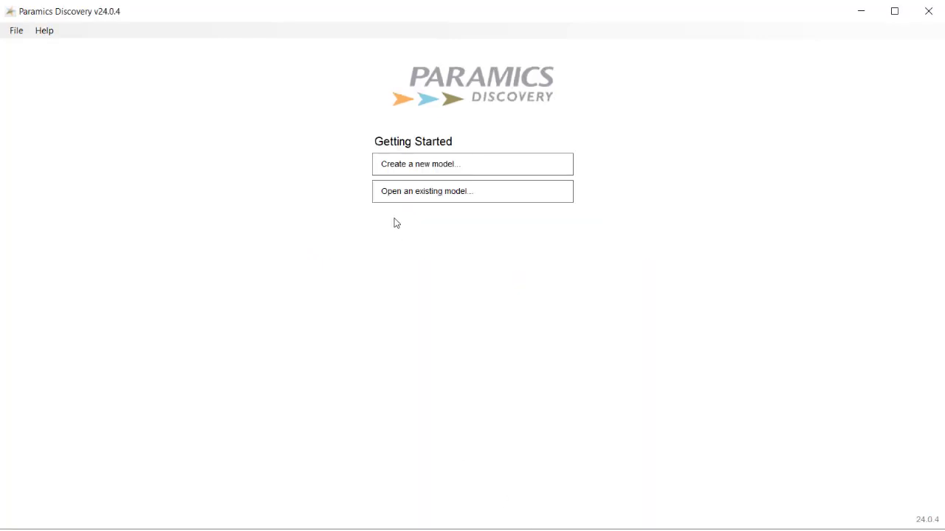
click(407, 187)
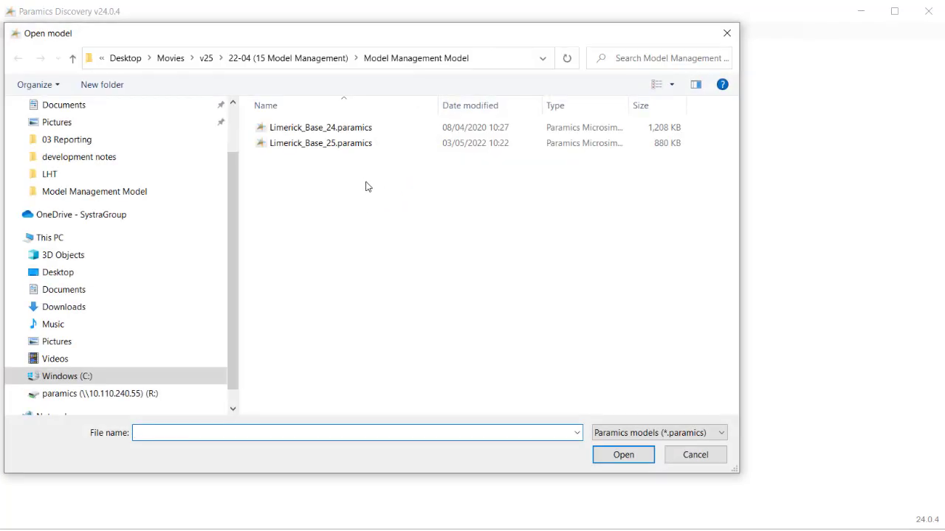
double_click(315, 129)
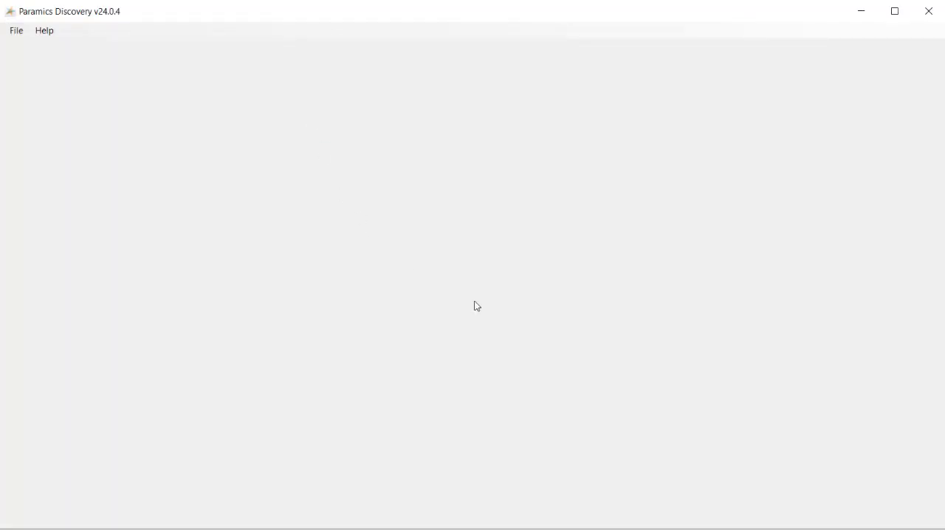
click(386, 529)
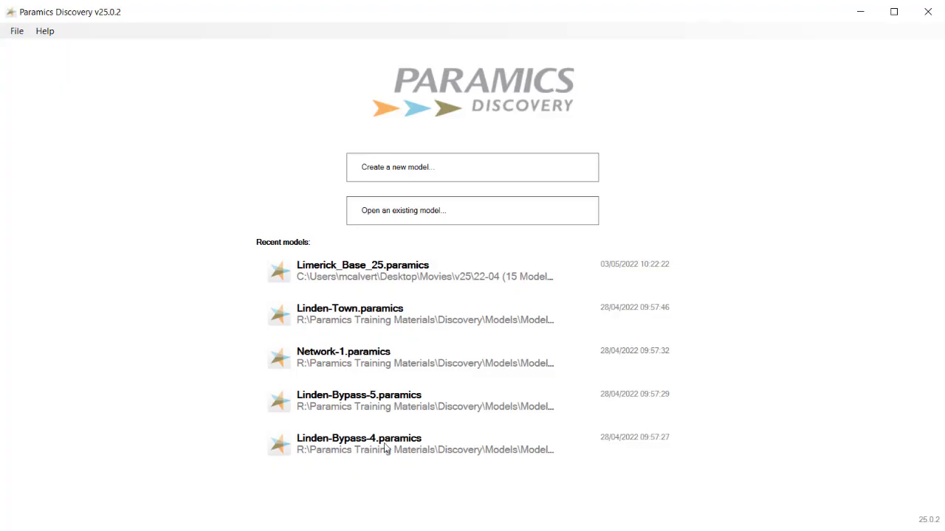
click(433, 269)
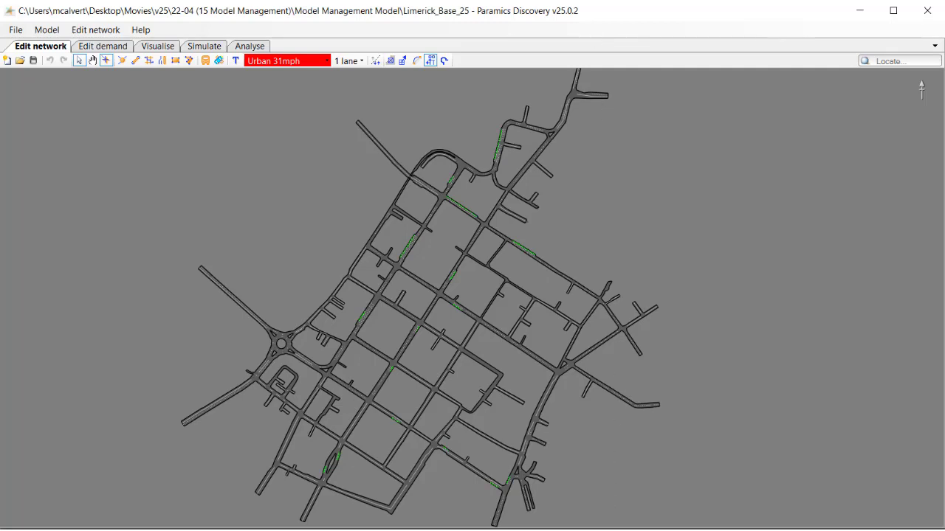
Step: Switch to the v24.0.4 model and open the Matrix estimation tool for its demands
mouse_move(586, 530)
click(586, 491)
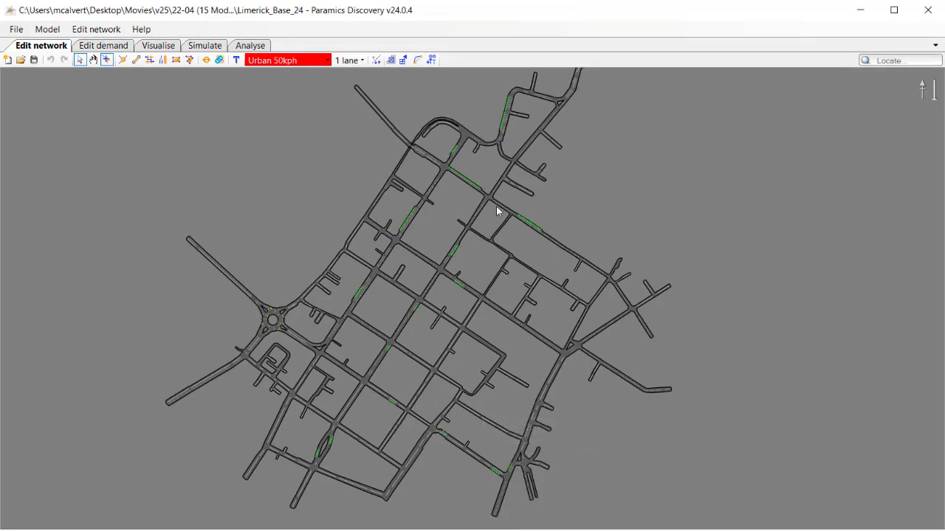
click(109, 46)
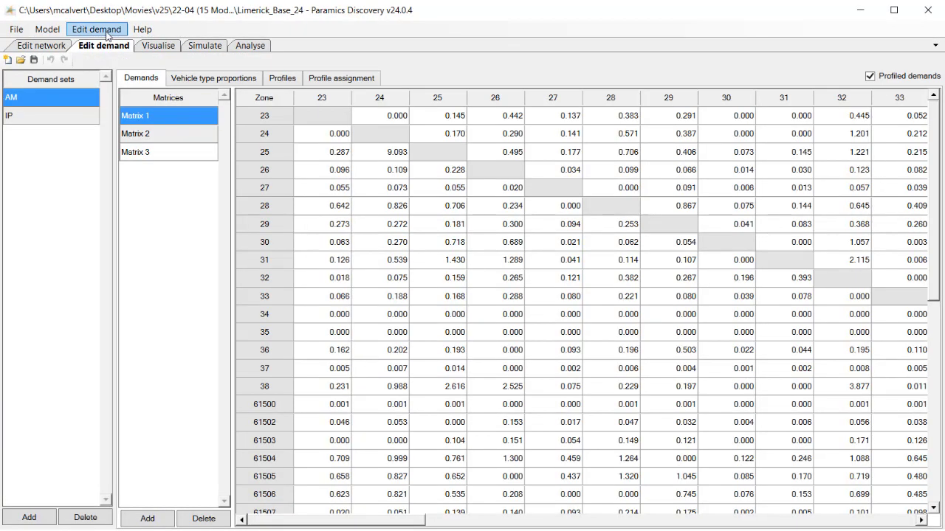
click(106, 30)
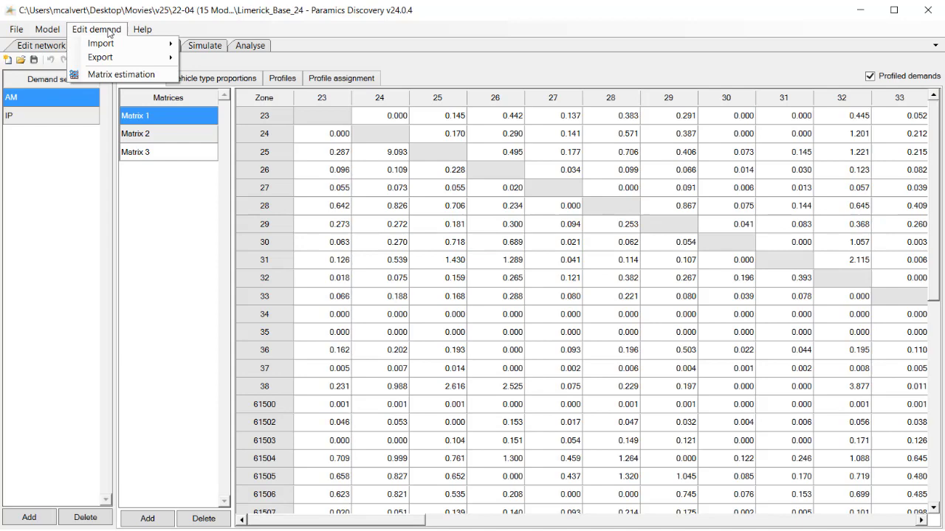
click(121, 79)
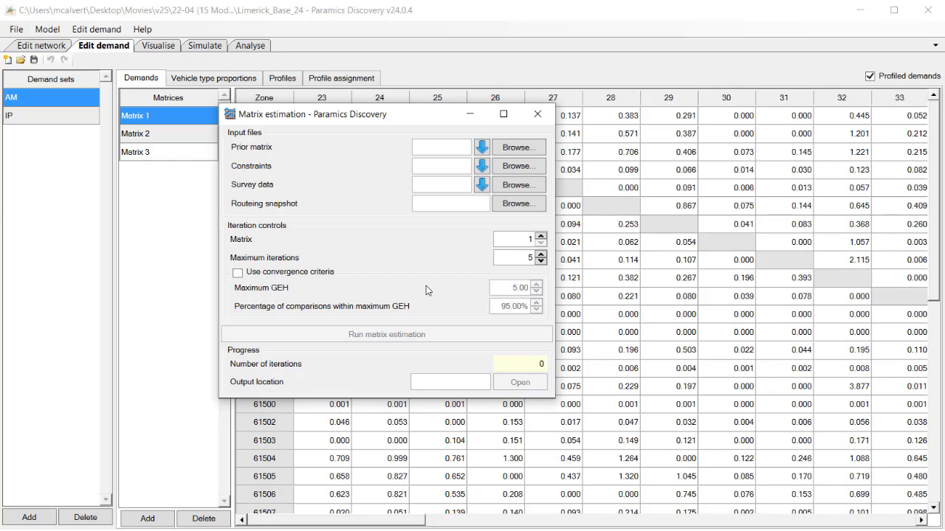
Step: Generate a prior matrix template file and save it as prior24 in CSV format
click(480, 150)
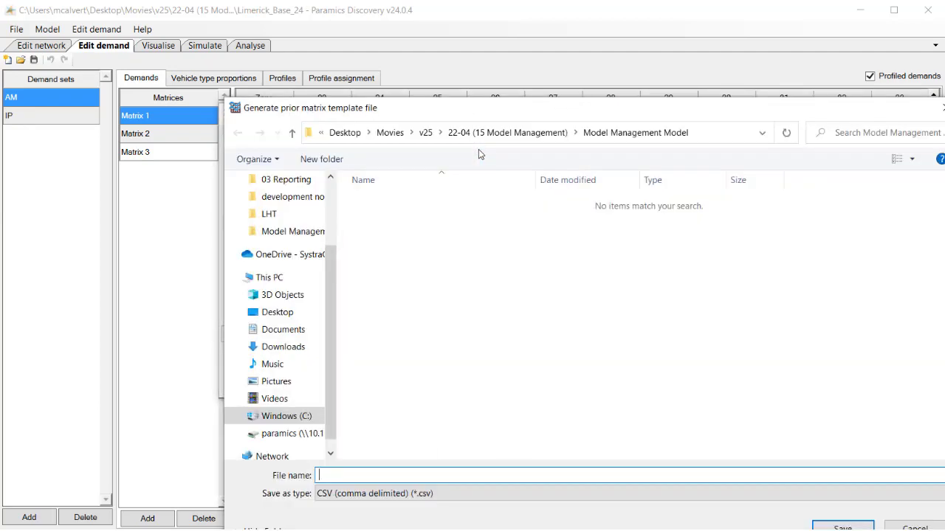
text(prior24)
click(842, 527)
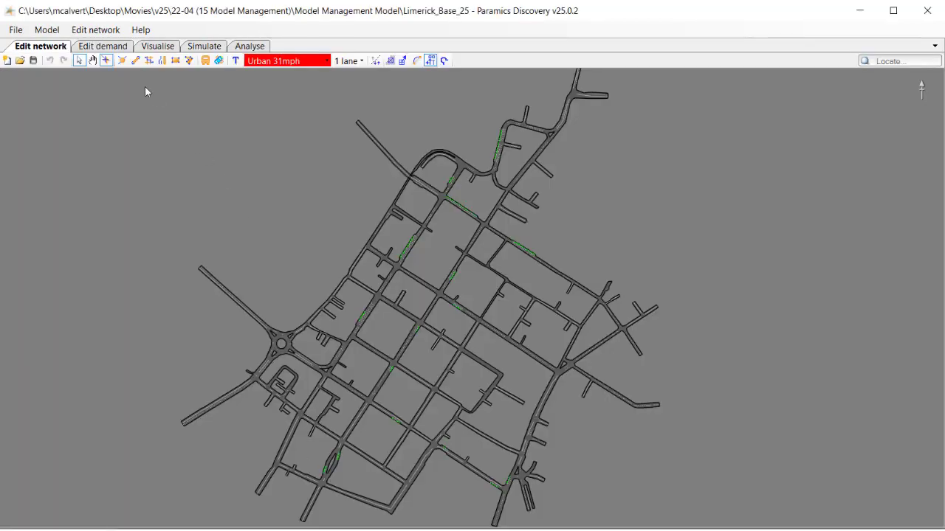
Step: Open the Matrix estimation tool in the v25.0.2 model and move its window clear of the screen edge
click(112, 47)
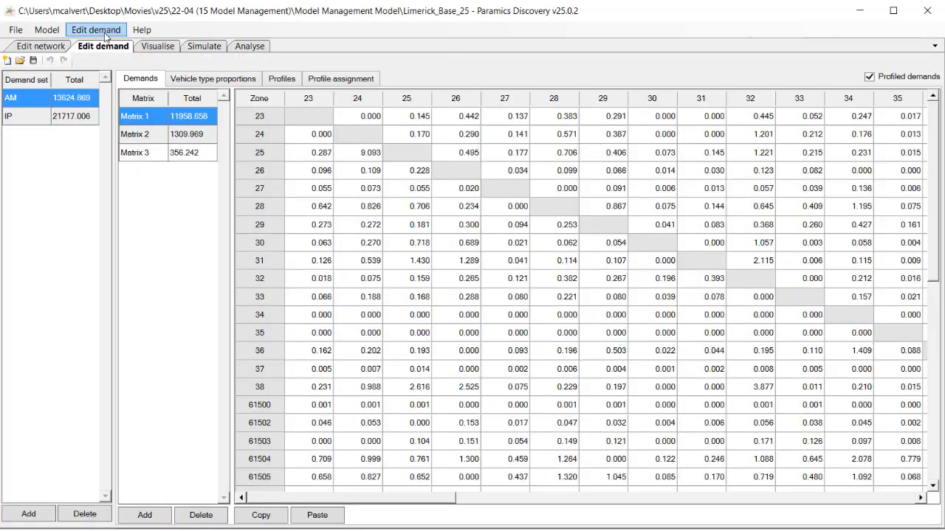
click(103, 32)
click(52, 71)
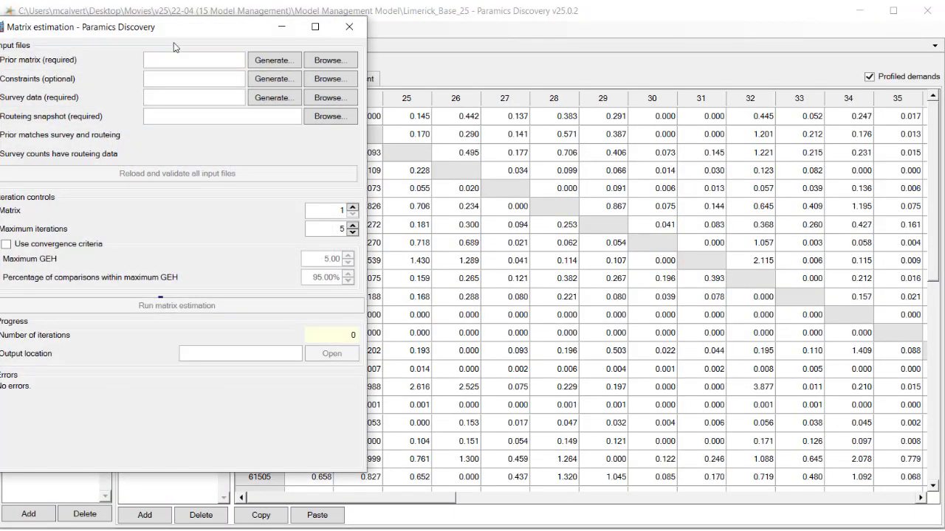
drag(175, 47, 458, 91)
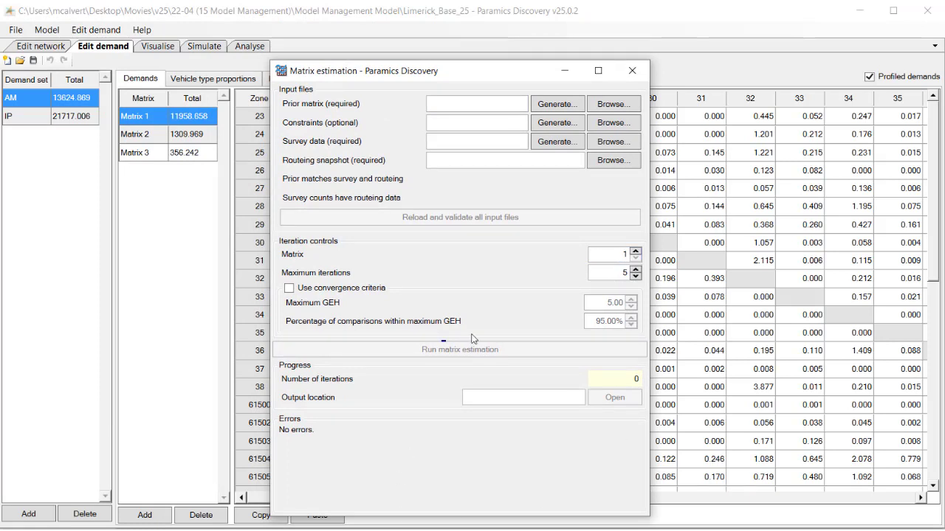
Step: Generate a prior matrix populated from the 'AM' demand set's Matrix 1 and save it as prior25.csv
click(558, 111)
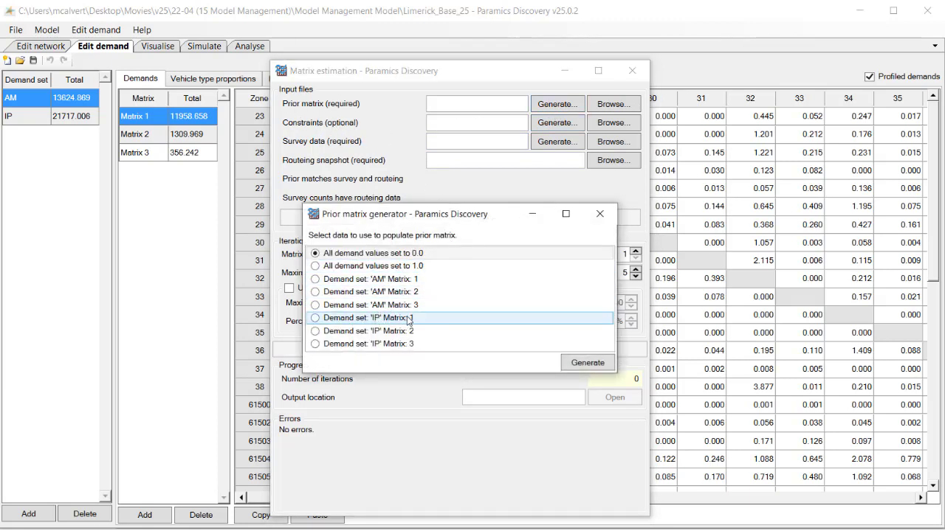
click(316, 279)
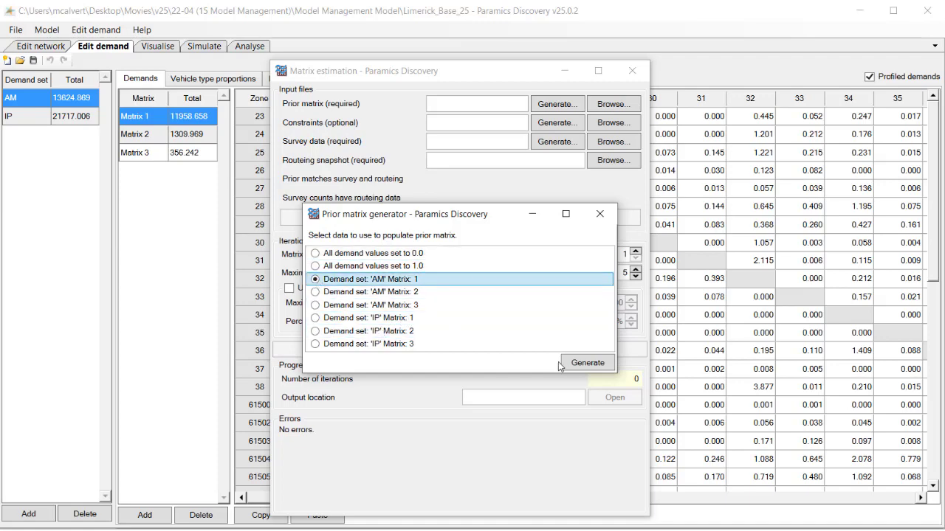
click(586, 362)
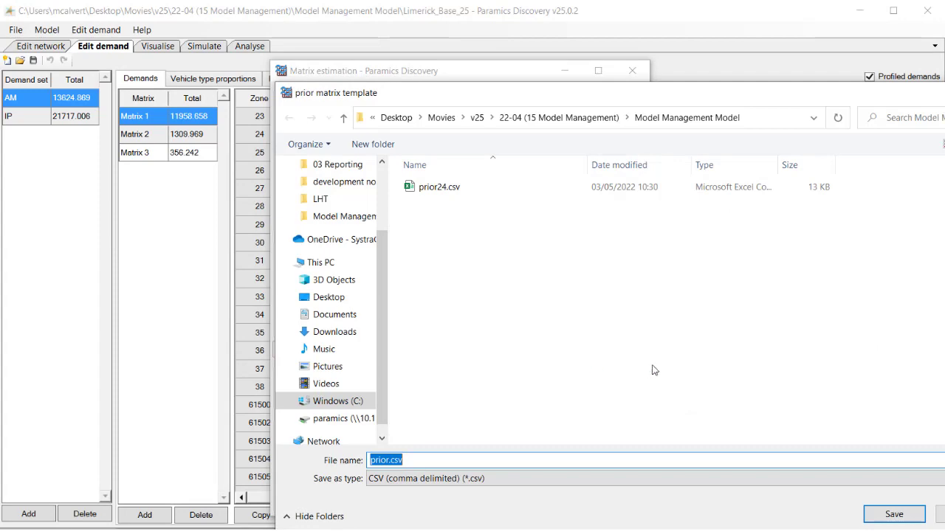
click(385, 460)
text(25)
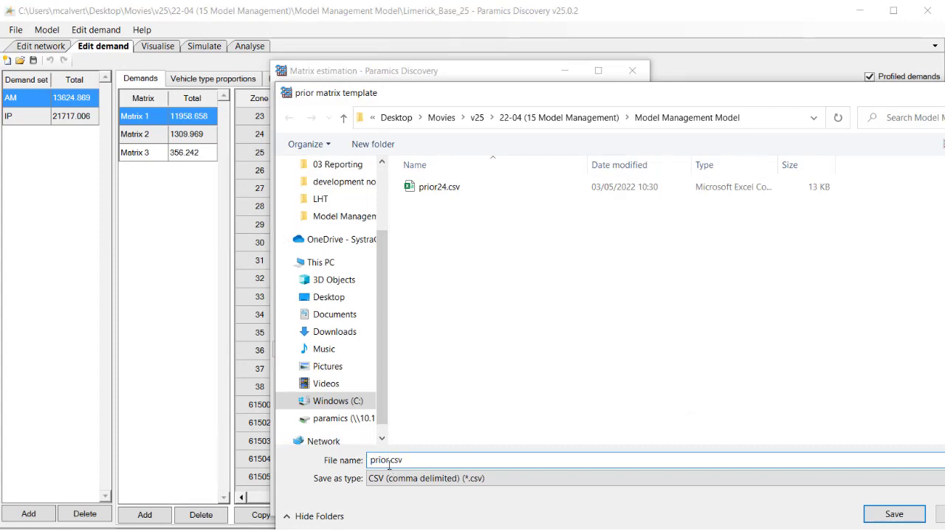
click(884, 517)
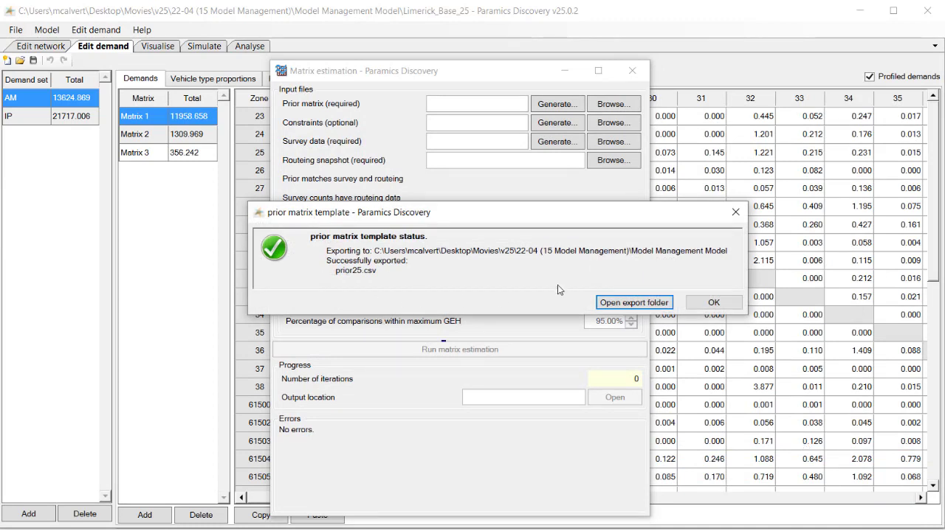
Step: View the exported prior matrix file in its export folder, and close the folder window
click(639, 302)
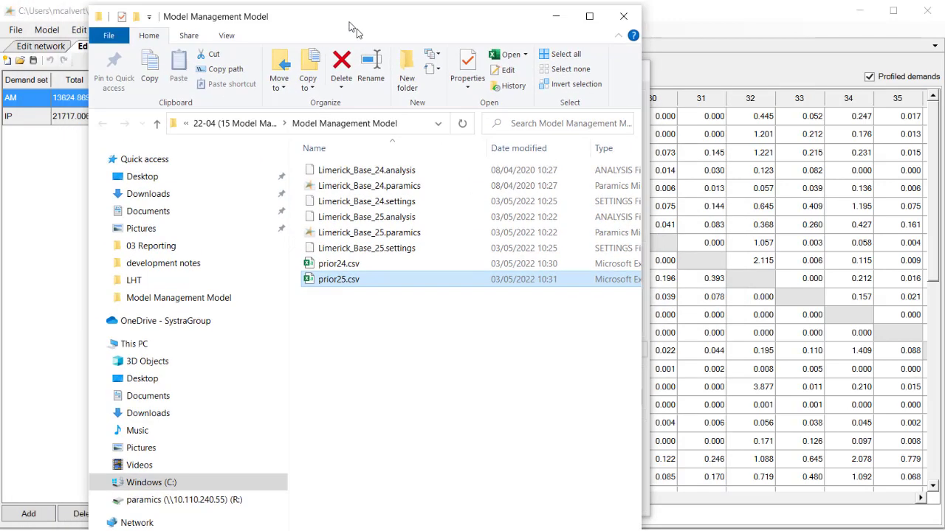
drag(347, 25, 506, 58)
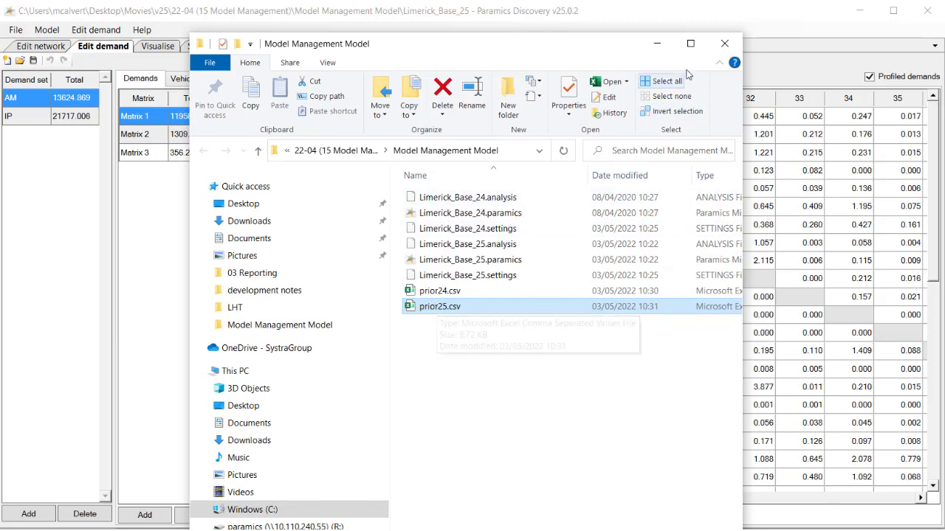
click(724, 47)
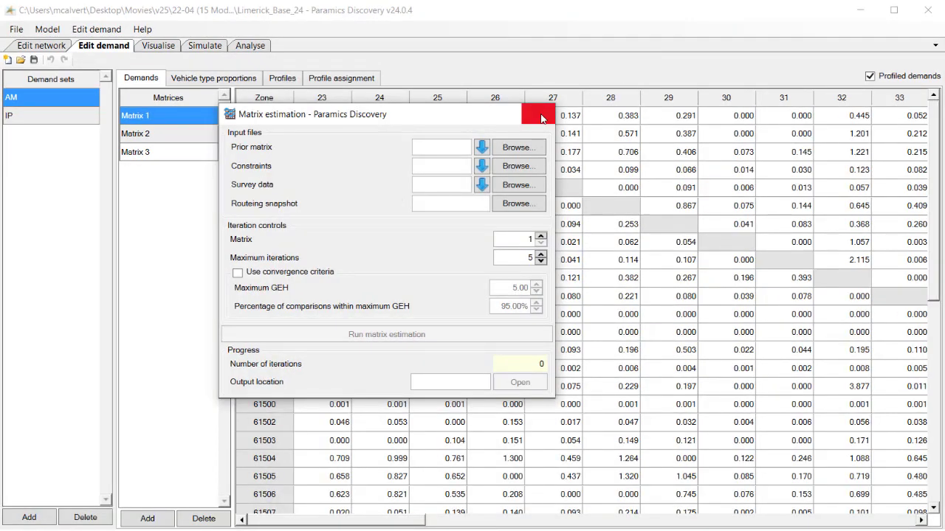
Step: Close Matrix estimation in the v24.0.4 model and open the network Inspector in the v25.0.2 model
click(538, 114)
click(49, 47)
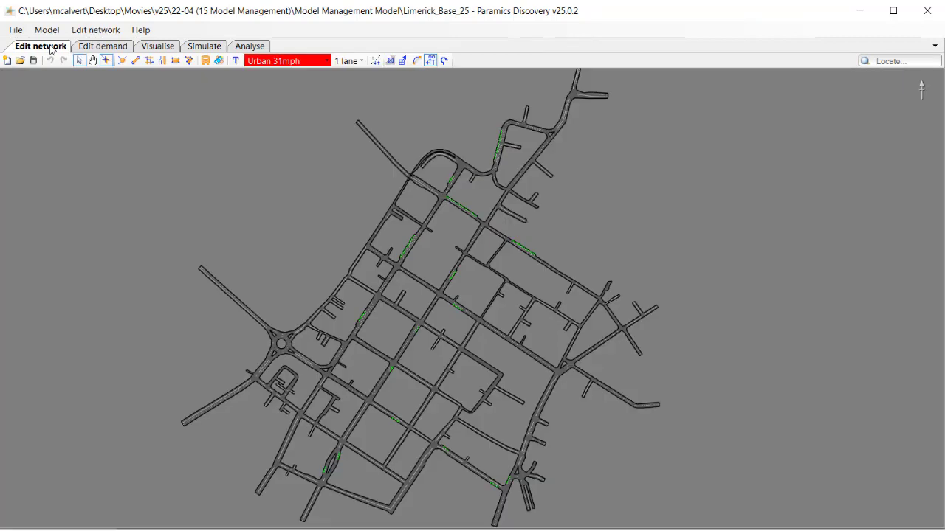
click(94, 29)
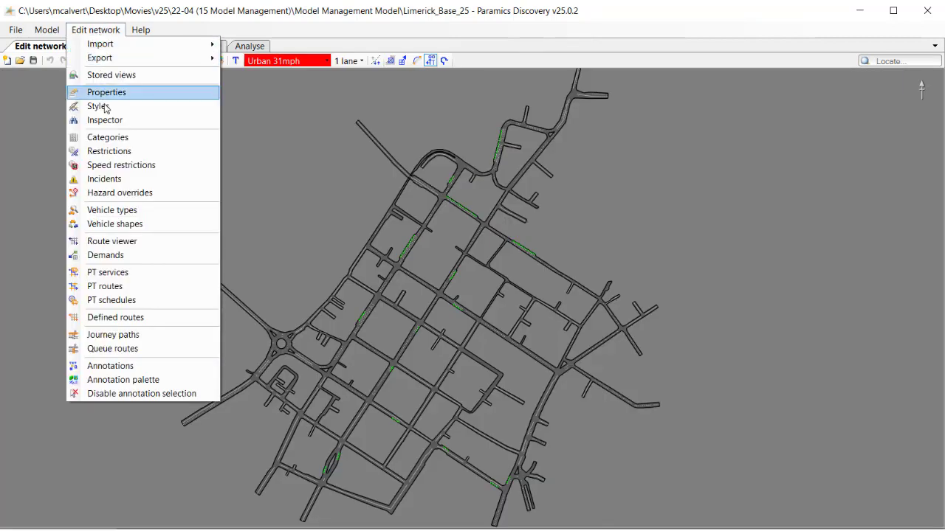
click(107, 123)
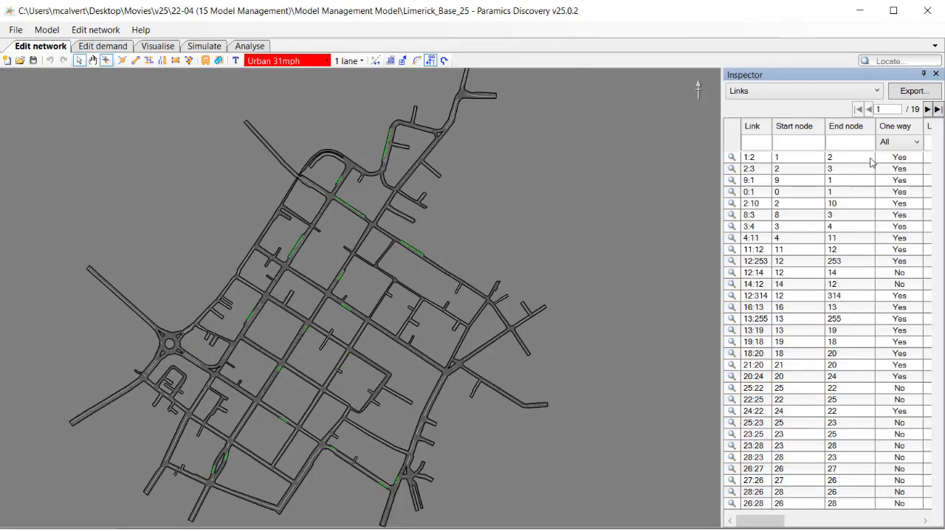
Step: Export the Inspector's Links table to a CSV file named links25 and open the export folder
click(915, 91)
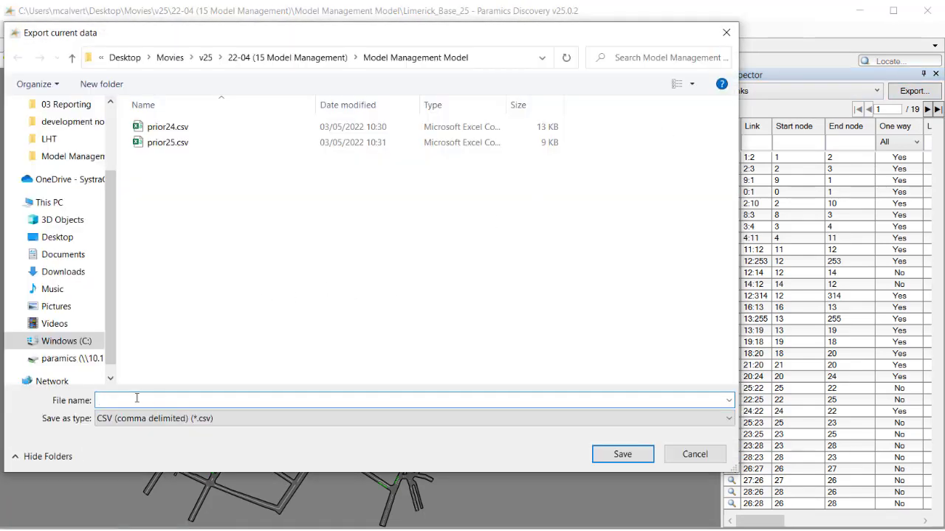
text(links25)
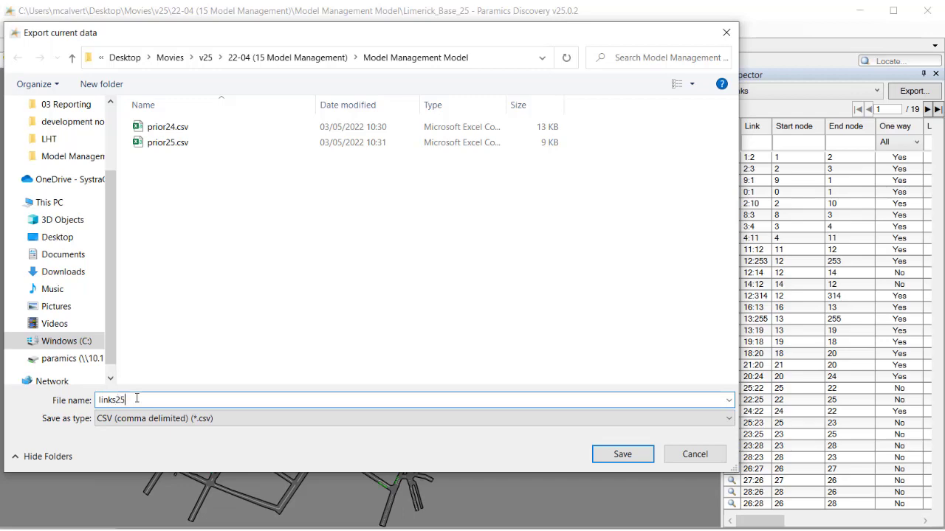
click(642, 454)
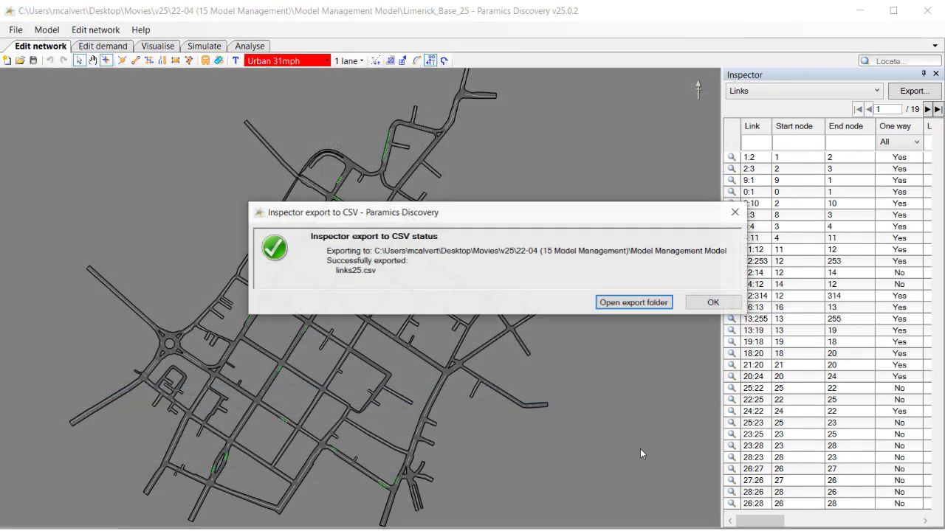
click(635, 307)
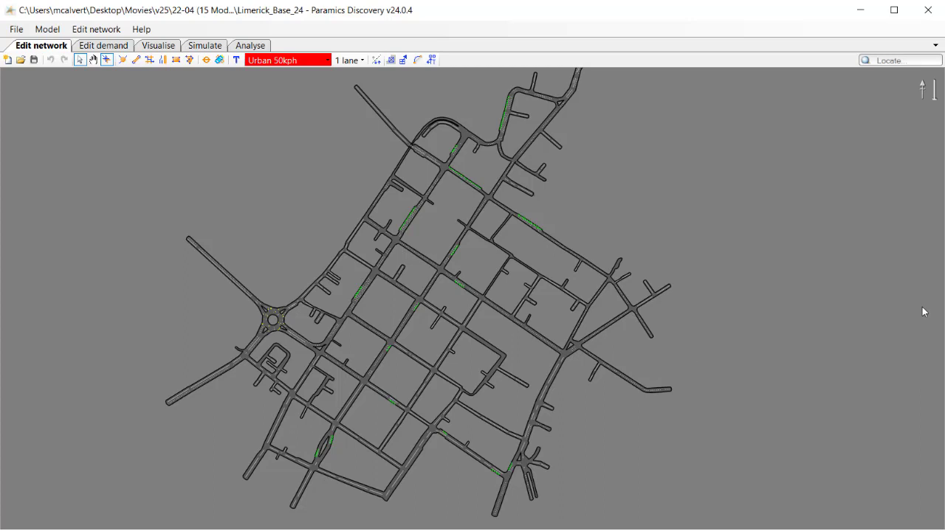
Step: Arrange the v24.0.4 and v25.0.2 model windows side by side, with v24.0.4 on the left half
drag(941, 289, 469, 295)
click(662, 255)
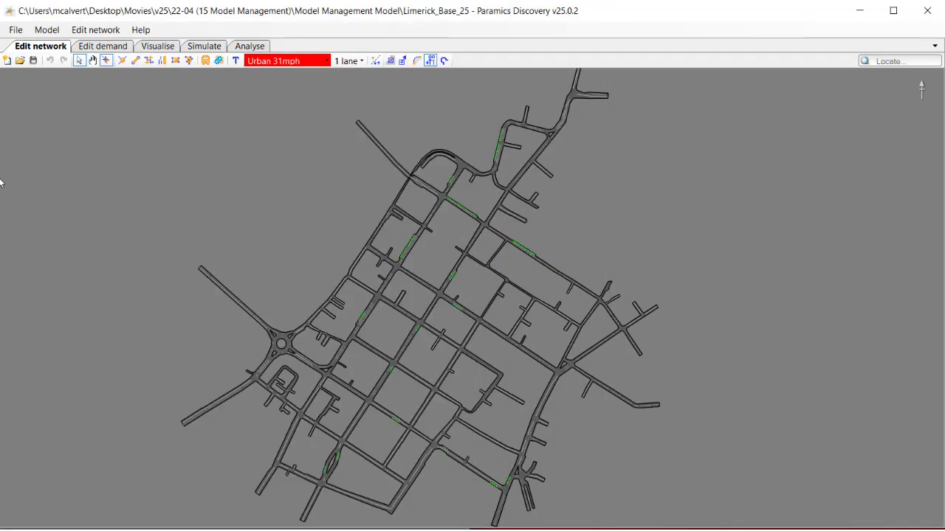
drag(1, 181, 468, 185)
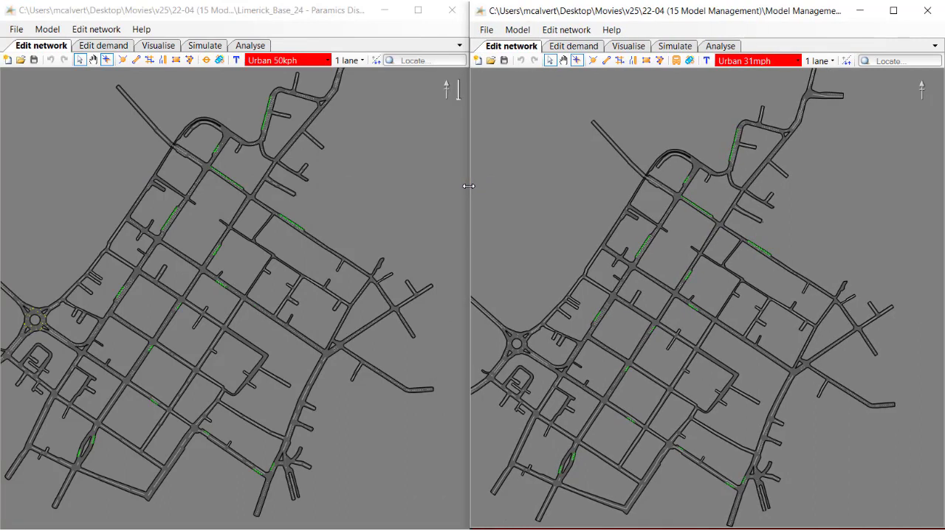
click(254, 278)
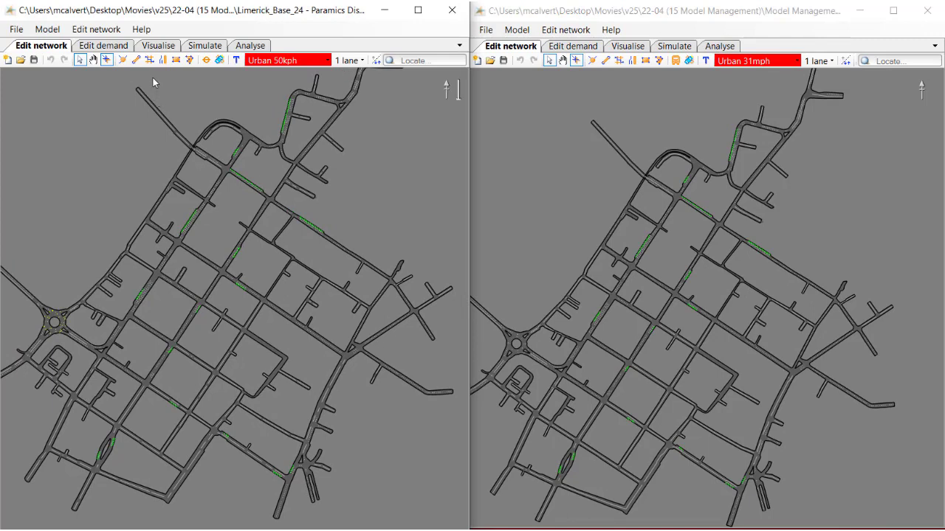
Step: Display the licence details in both the v24.0.4 and v25.0.2 windows for comparison
click(141, 30)
click(164, 46)
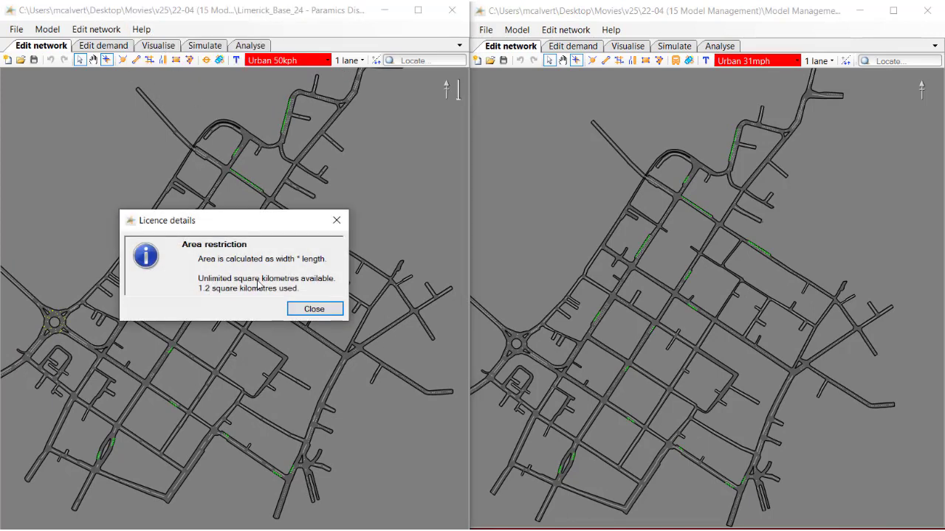
click(614, 33)
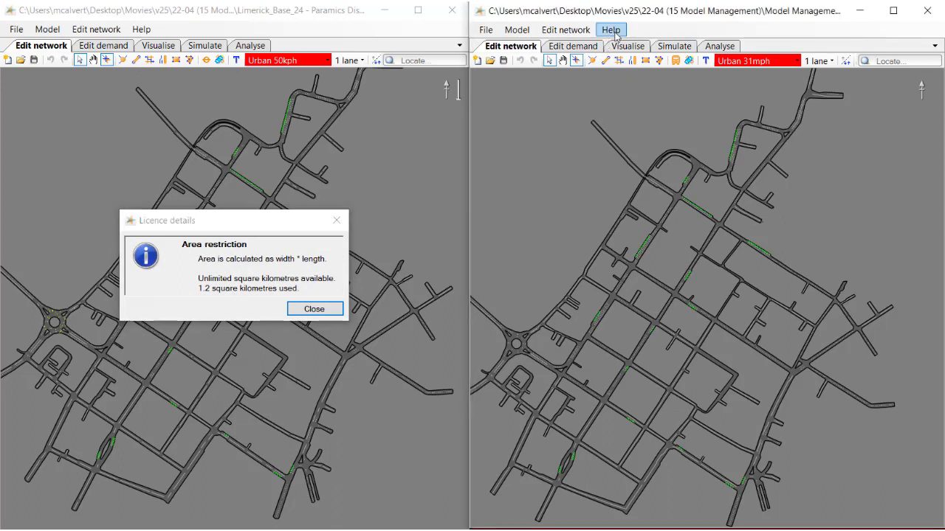
click(614, 33)
click(626, 58)
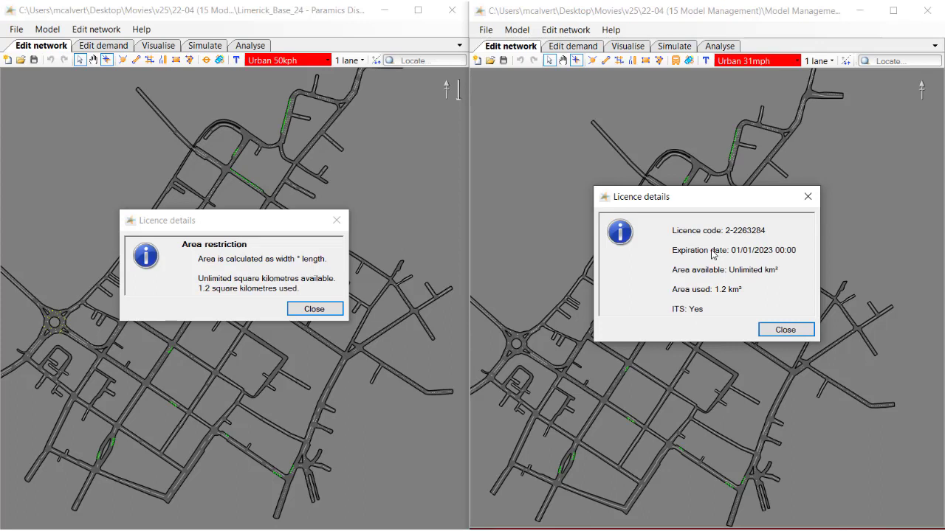
Step: Close both licence details dialogs, compare the About Paramics Discovery information in the v24.0.4 and v25.0.2 windows, and close it in both
click(807, 196)
click(337, 220)
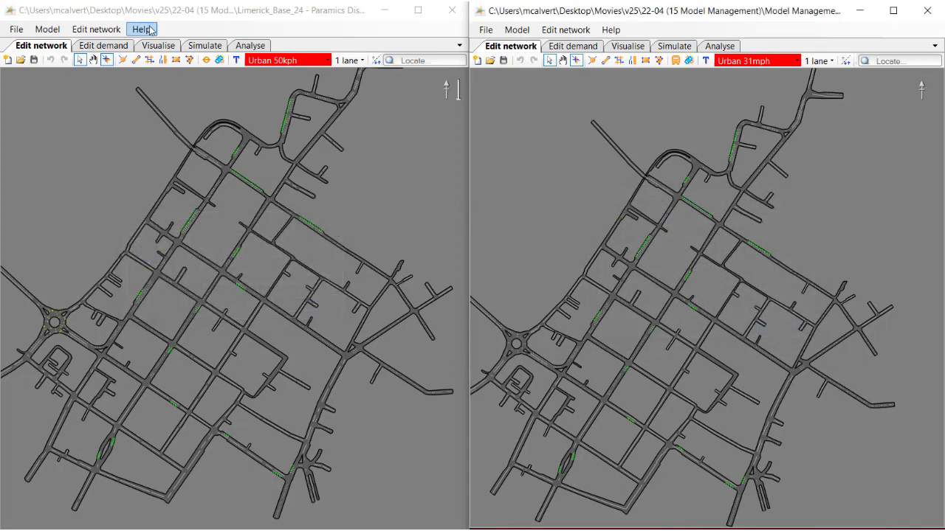
click(143, 30)
click(180, 61)
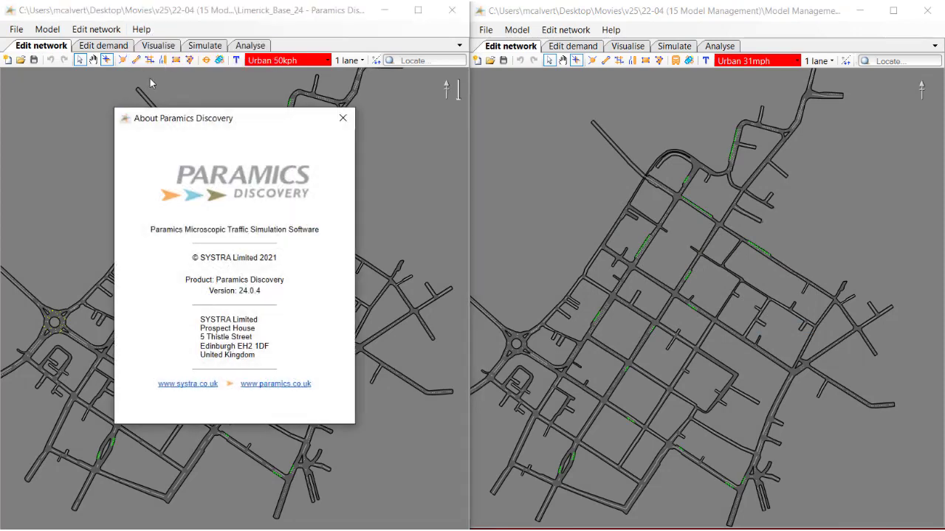
click(618, 31)
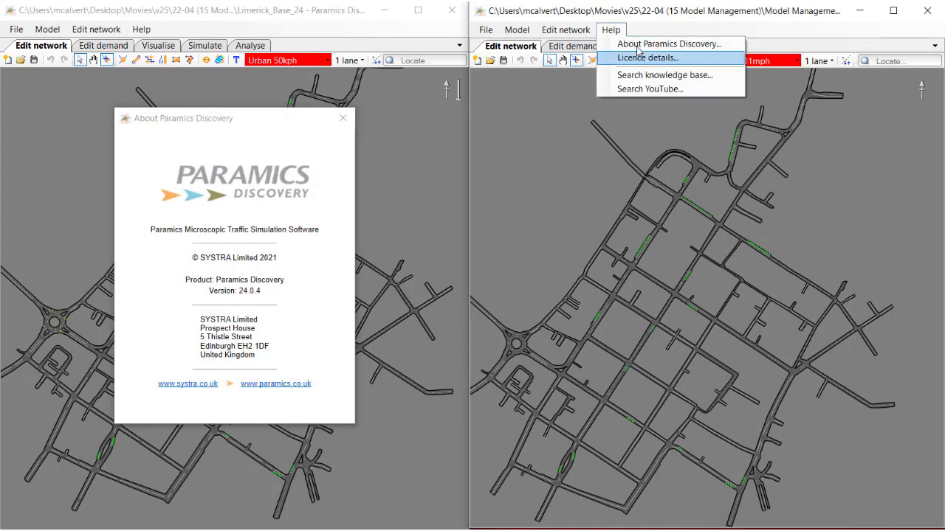
click(639, 46)
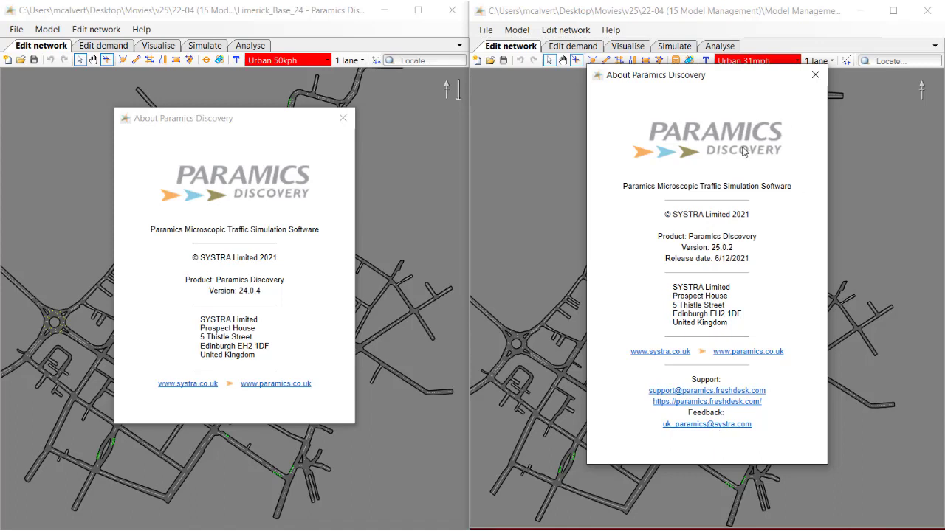
drag(736, 79, 736, 91)
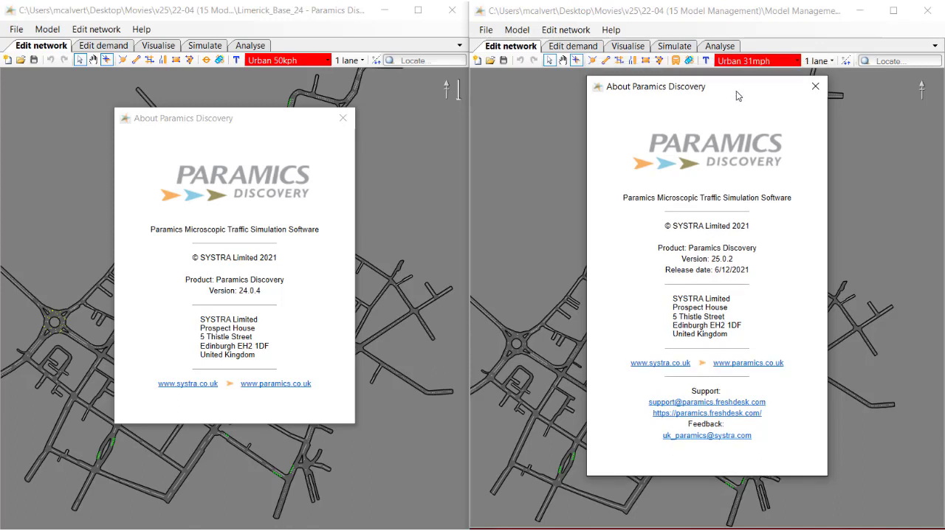
click(815, 87)
click(342, 121)
Step: Search the knowledge base for "gap acceptance" from the v25.0.2 model and look through the resulting articles
click(611, 30)
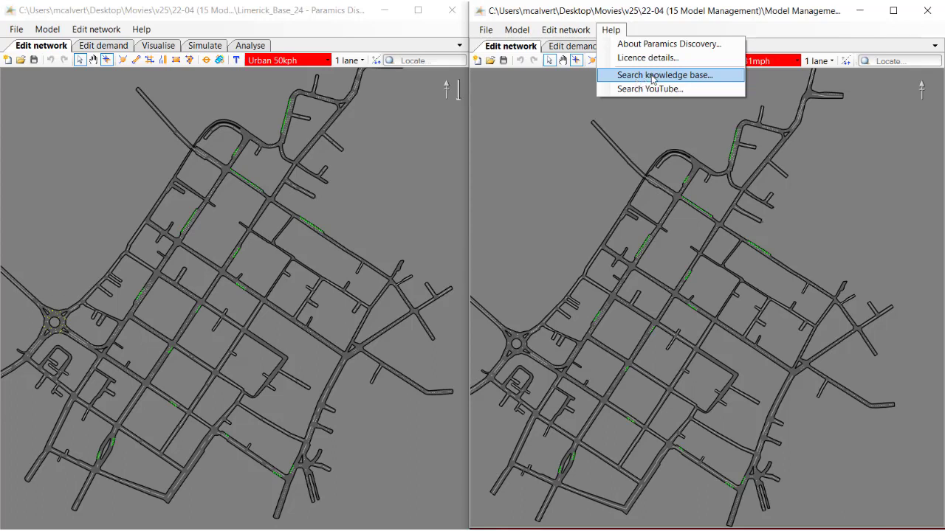
click(649, 75)
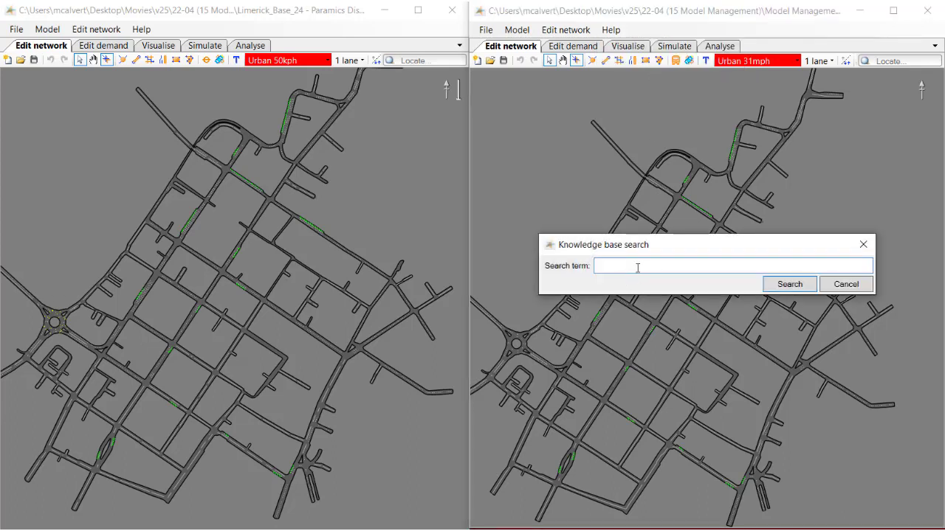
text(gap acceptance)
click(790, 285)
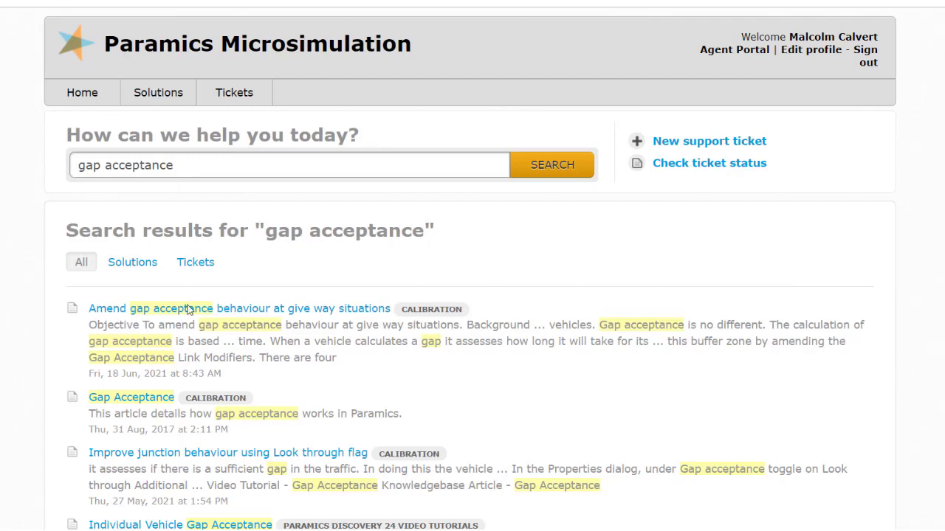
scroll(470, 270, down, 4)
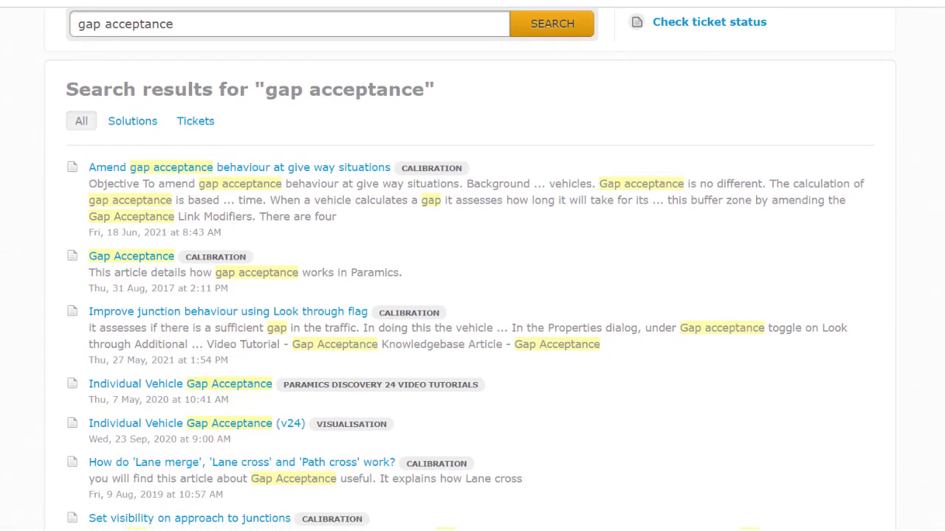
scroll(470, 270, down, 5)
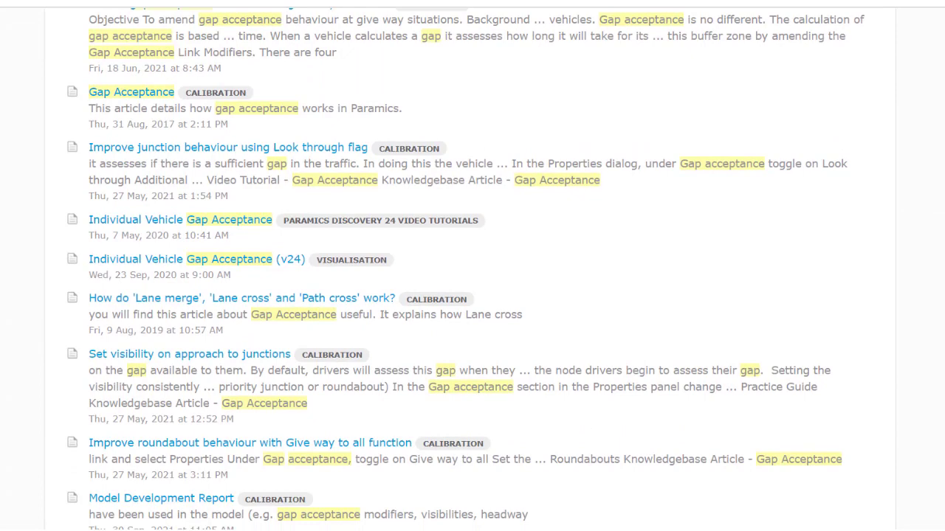
scroll(469, 270, down, 2)
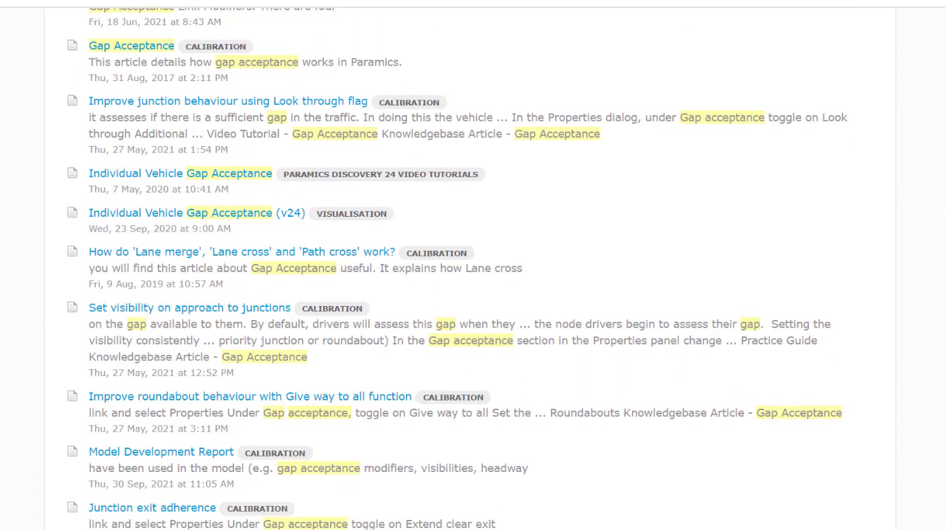
scroll(469, 270, down, 2)
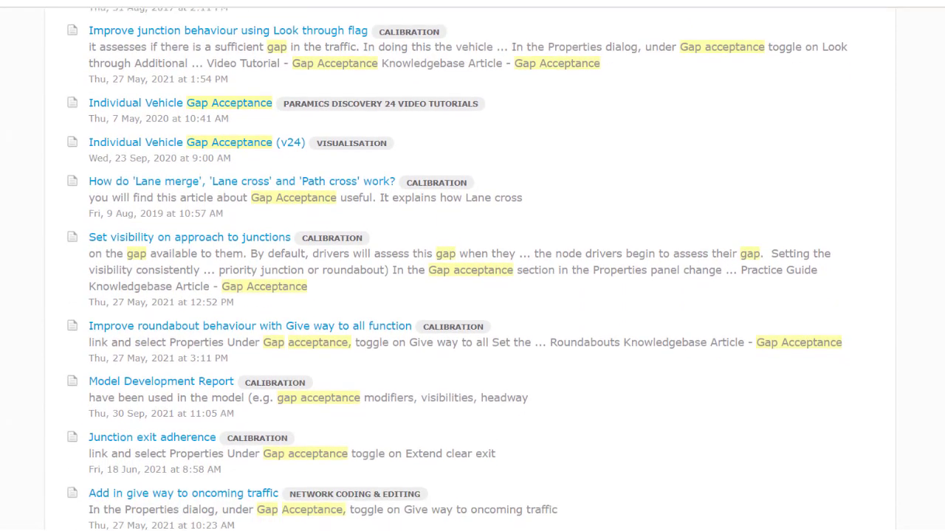
scroll(469, 271, up, 10)
scroll(469, 270, up, 2)
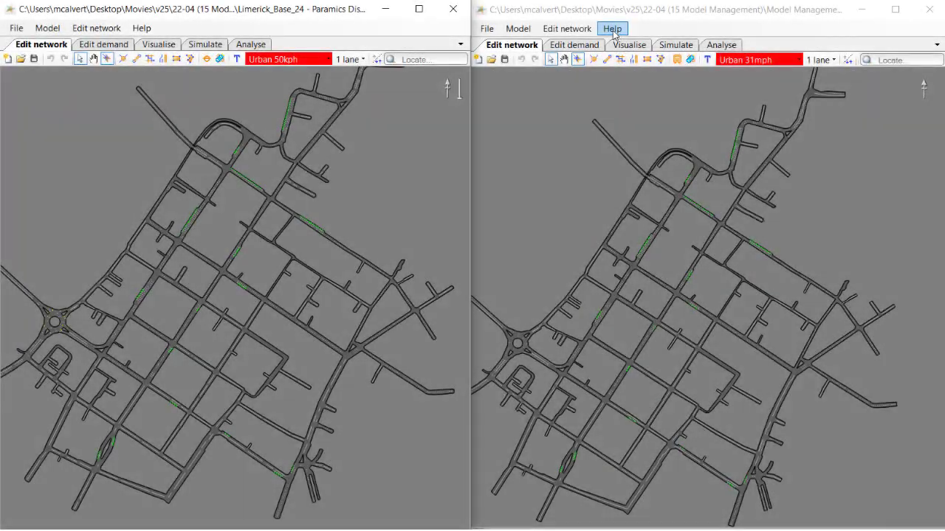
Step: Search YouTube for "parking" from the v25.0.2 model and look through the Paramics Microsimulation channel's videos
click(612, 29)
click(615, 33)
click(636, 88)
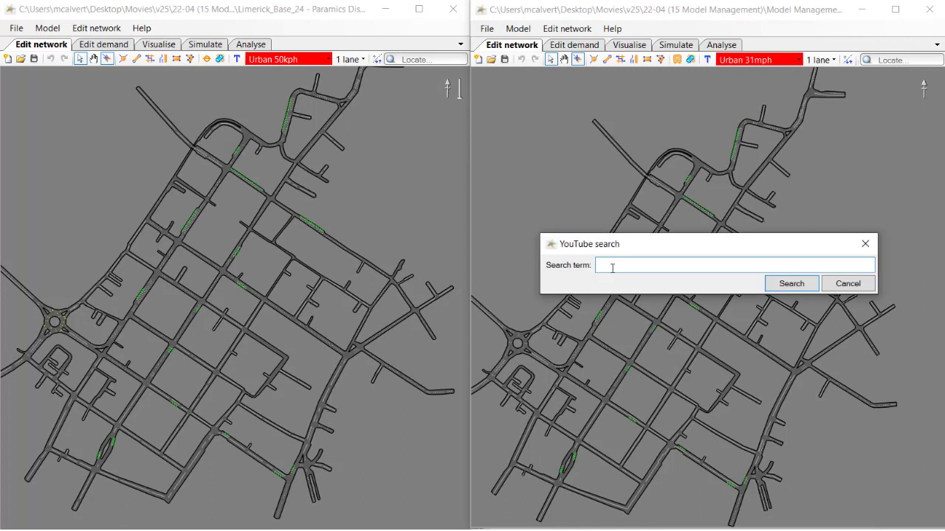
text(parking)
click(791, 285)
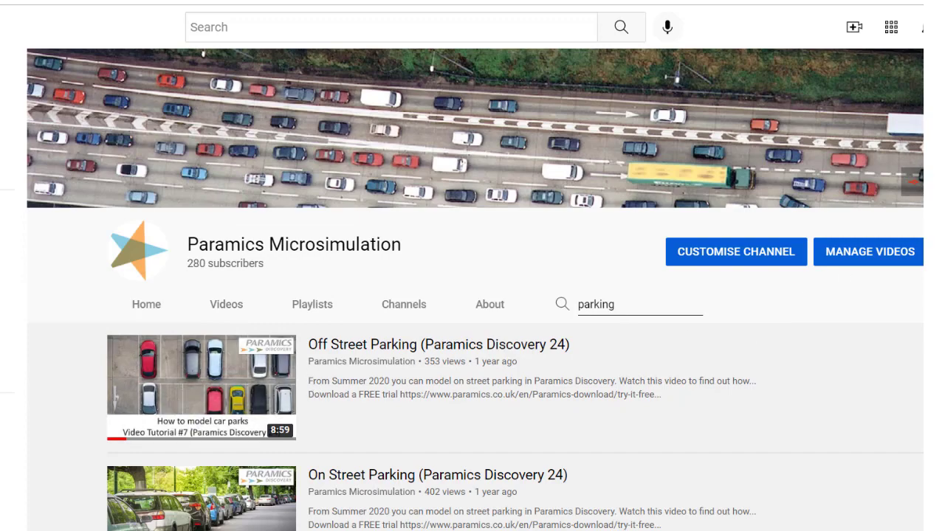
scroll(393, 132, down, 3)
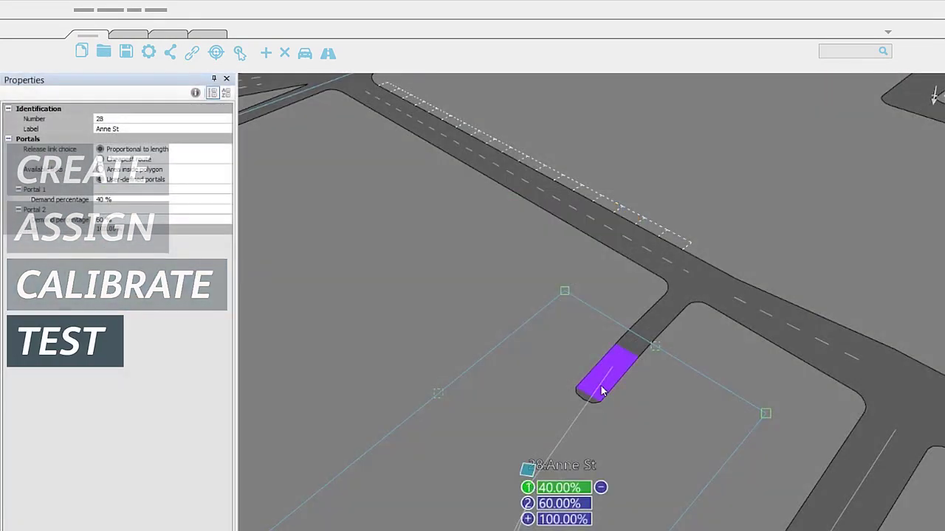
click(581, 211)
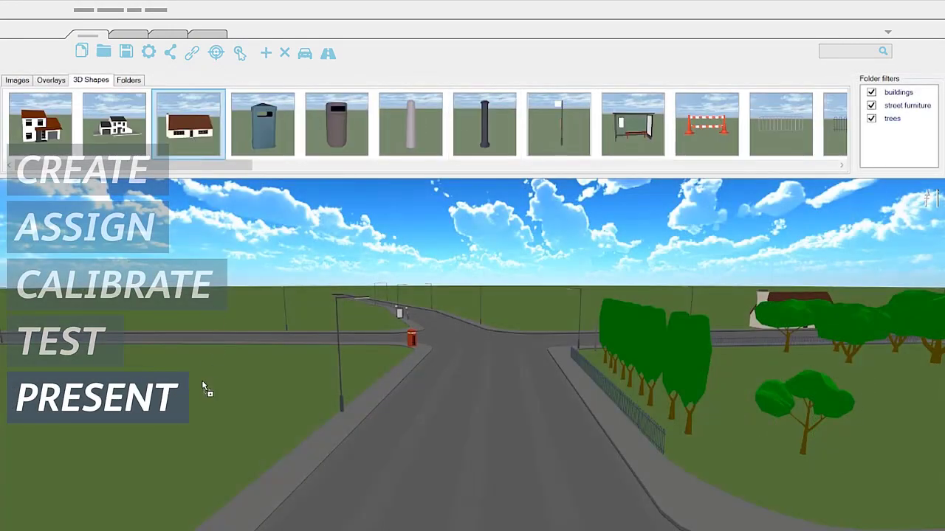
drag(632, 124, 358, 445)
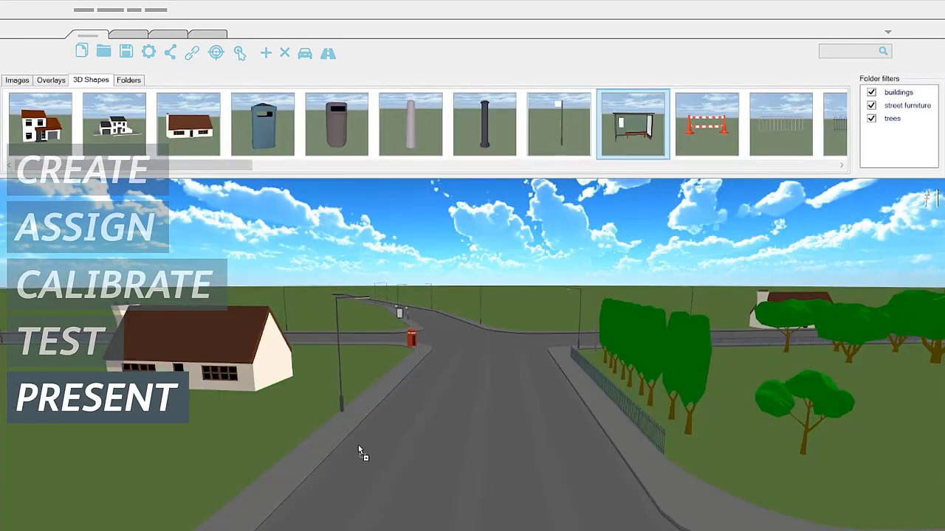
drag(283, 480, 286, 476)
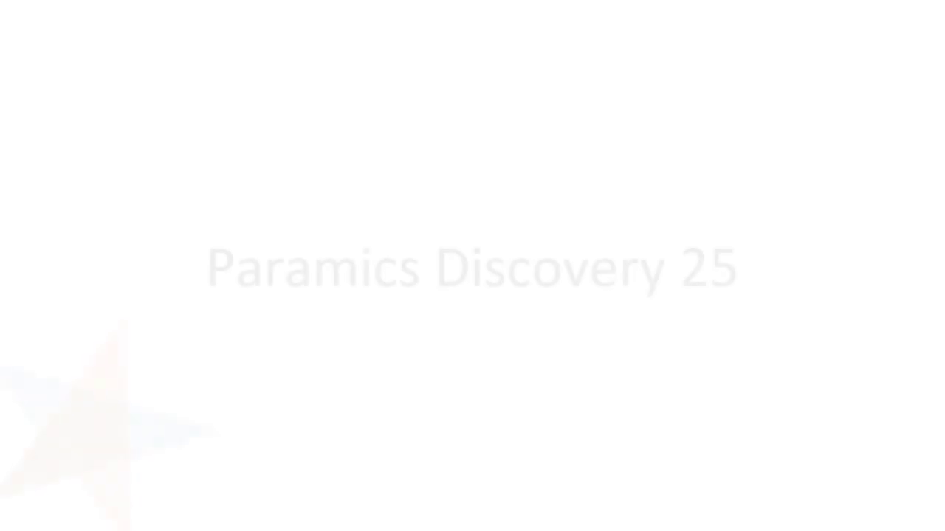